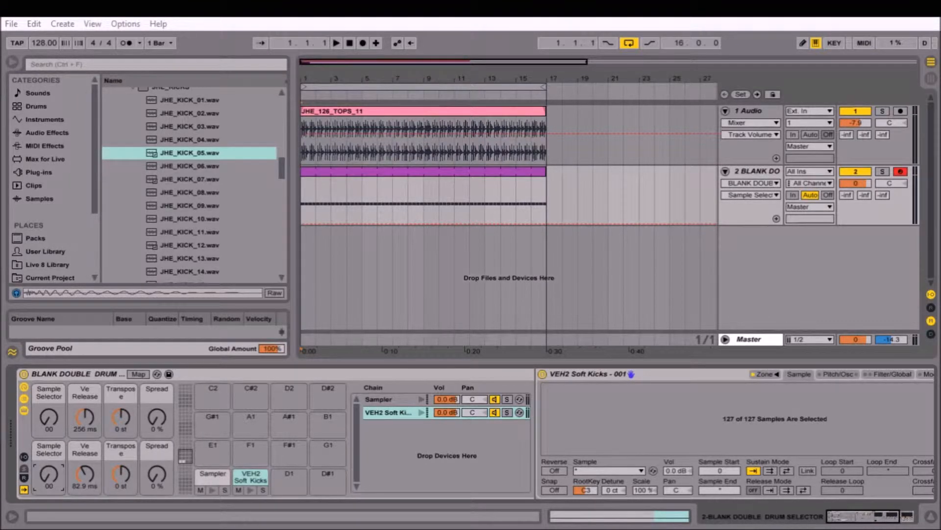
Select the MIDI clip on the drum track, examine its kick notes, and return to the drum rack's devices.
{"action": "mouse_move", "coordinate": [50, 478]}
{"action": "left_mouse_down"}
{"action": "mouse_move", "coordinate": [50, 408]}
{"action": "mouse_move", "coordinate": [50, 485]}
{"action": "left_mouse_up"}
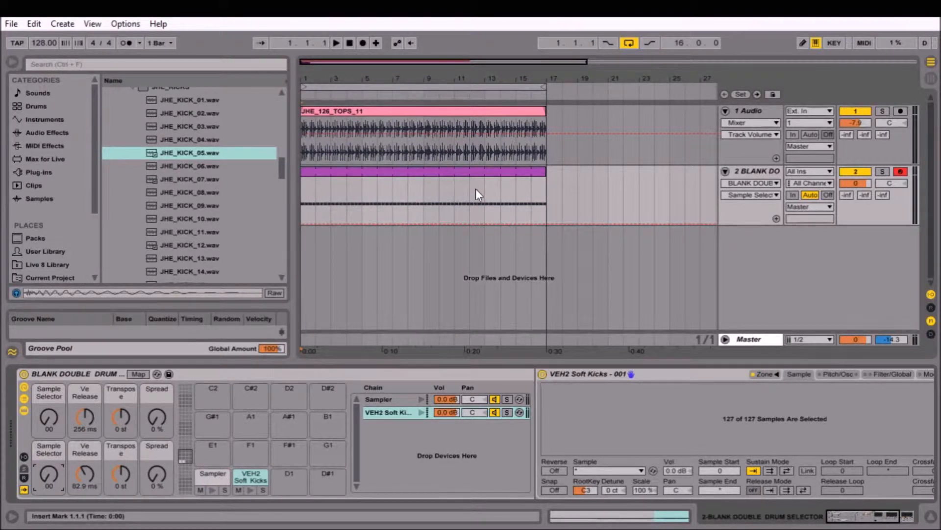
{"action": "left_click", "coordinate": [484, 172]}
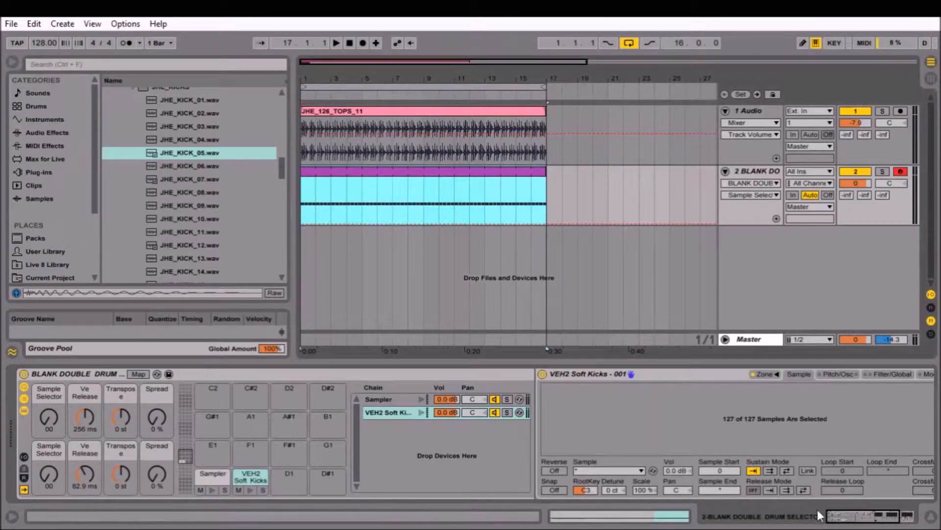
{"action": "left_click", "coordinate": [588, 517]}
{"action": "left_click", "coordinate": [380, 175]}
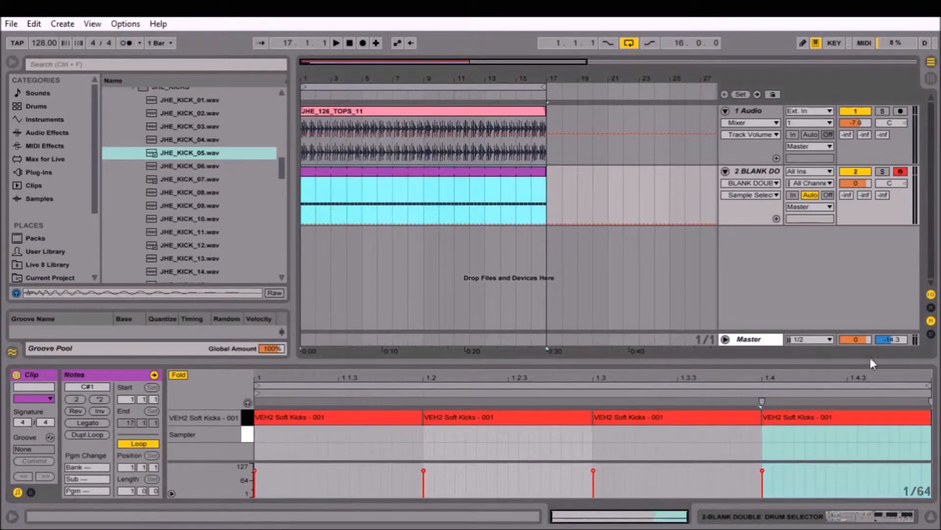
{"action": "left_click", "coordinate": [874, 518]}
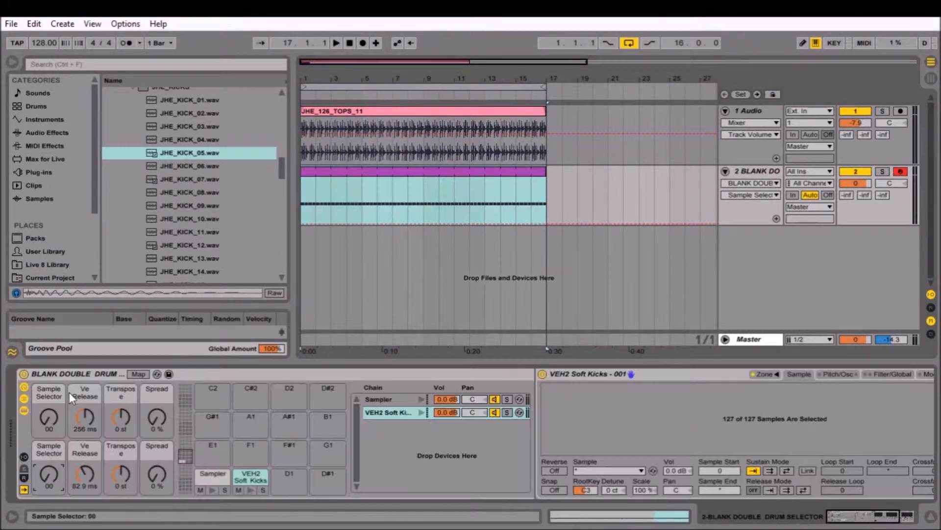
Start playback and lower the 1 Audio track's volume to -9.9 dB.
{"action": "left_click", "coordinate": [337, 43]}
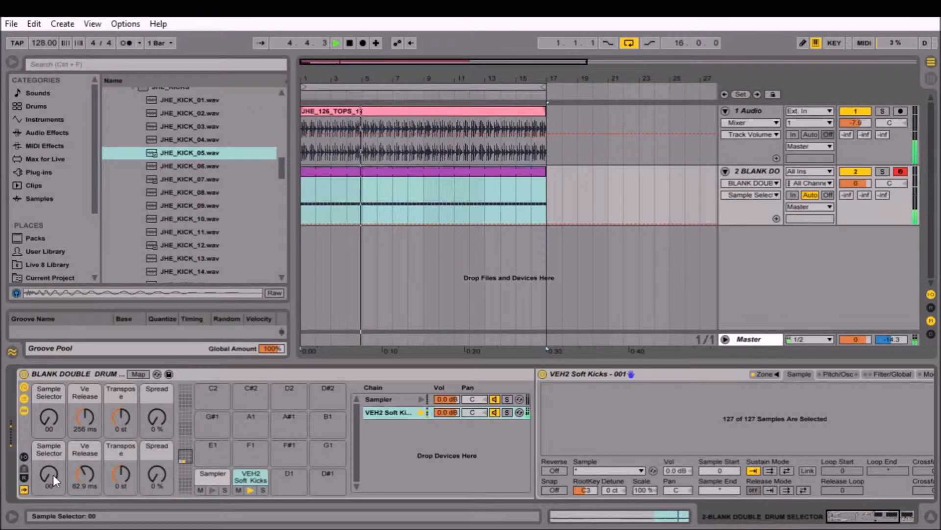
{"action": "left_click_drag", "start_coordinate": [856, 124], "coordinate": [856, 133]}
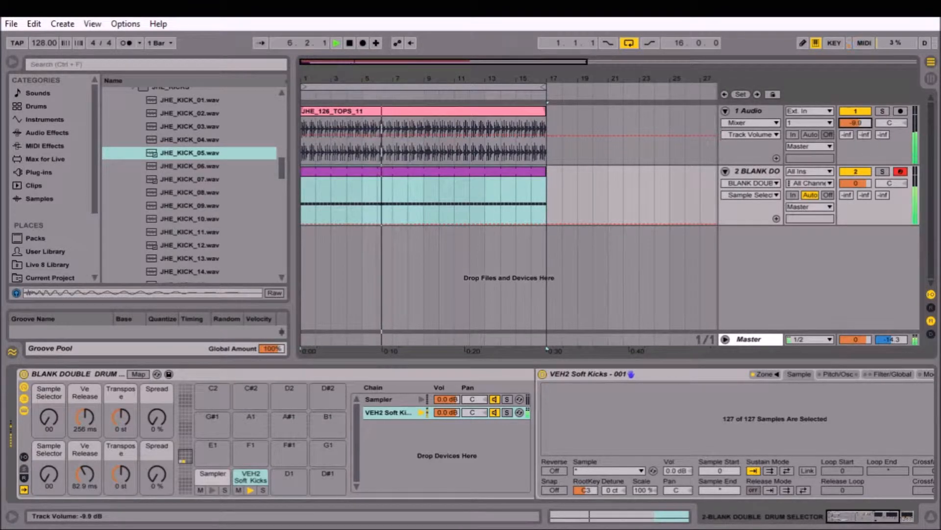
Audition the VEH2 Soft Kicks samples during playback with their Sample Selector, leave it at 91, and stop playback.
{"action": "left_click", "coordinate": [49, 477]}
{"action": "left_click_drag", "start_coordinate": [49, 477], "coordinate": [51, 483]}
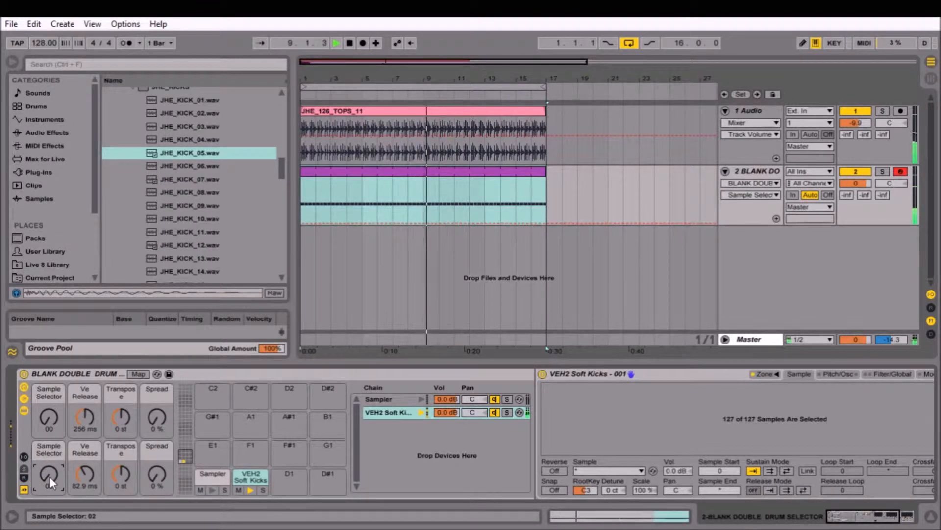
{"action": "key", "text": "Up"}
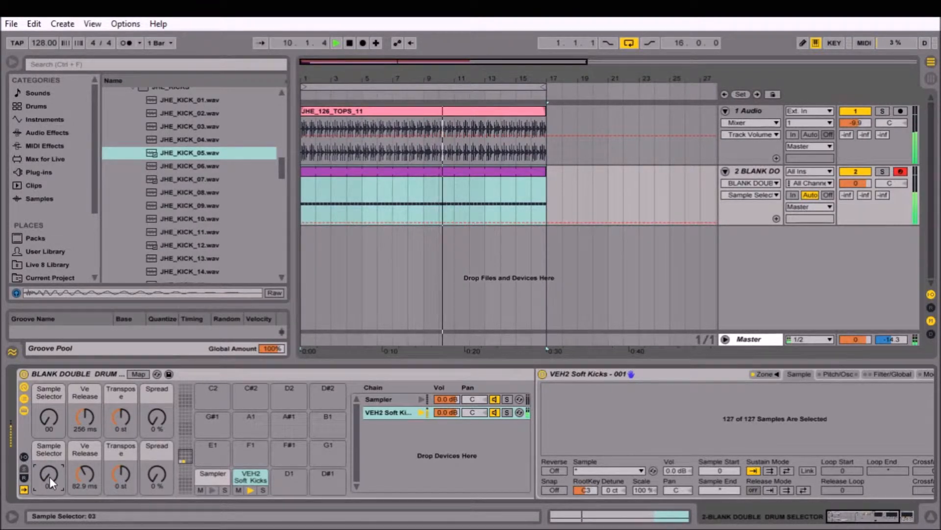
{"action": "key", "text": "Up"}
{"action": "key", "text": "Up"}
{"action": "key", "text": "Up"}
{"action": "key", "text": "Up"}
{"action": "key", "text": "Up"}
{"action": "key", "text": "Up"}
{"action": "key", "text": "Up"}
{"action": "key", "text": "Up"}
{"action": "left_click_drag", "start_coordinate": [48, 477], "coordinate": [47, 458]}
{"action": "key", "text": "Delete"}
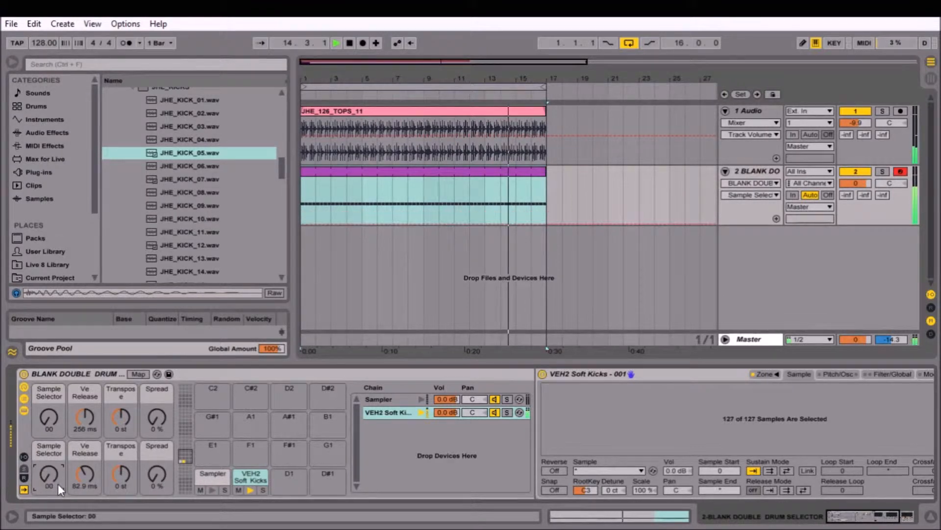
{"action": "mouse_move", "coordinate": [49, 471]}
{"action": "left_mouse_down"}
{"action": "mouse_move", "coordinate": [49, 411]}
{"action": "mouse_move", "coordinate": [49, 472]}
{"action": "left_mouse_up"}
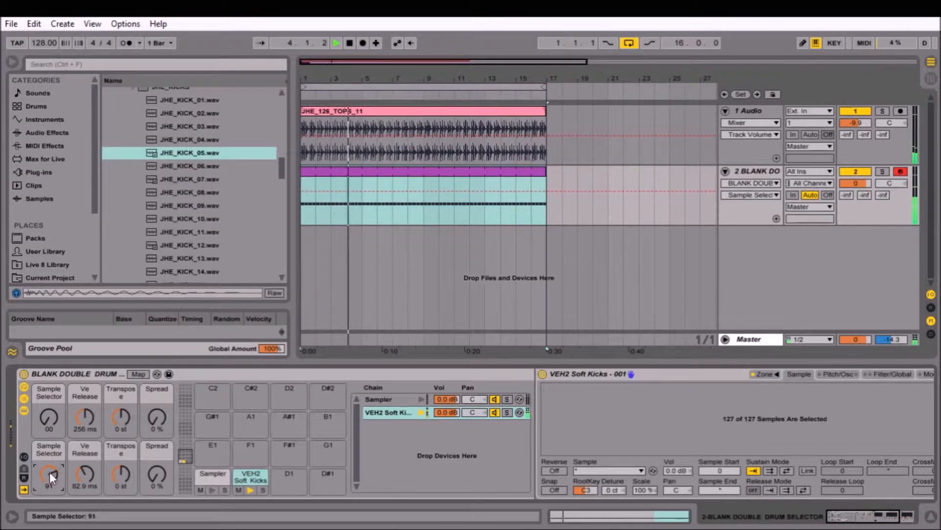
{"action": "left_click", "coordinate": [349, 43]}
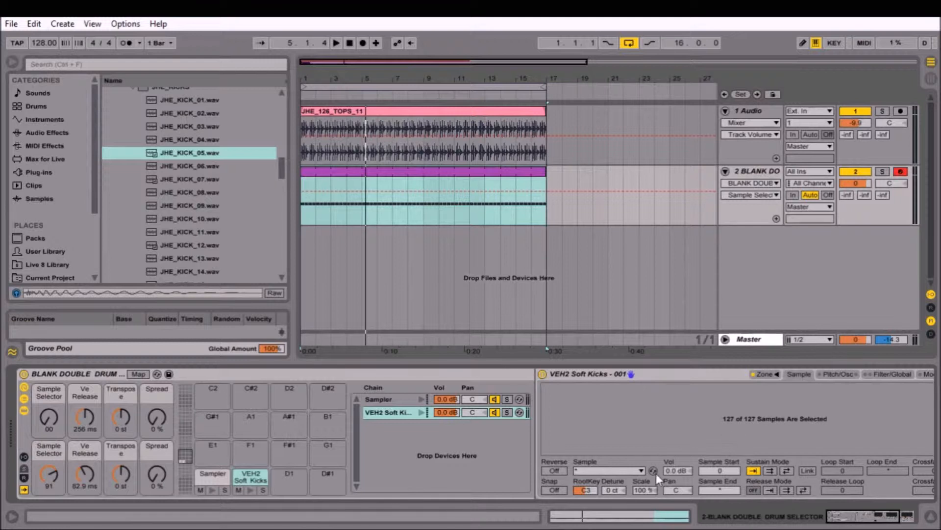
Select the empty Sampler pad and preview several JHE_KICK samples in the browser, ending with JHE_KICK_13.wav.
{"action": "left_click", "coordinate": [217, 473]}
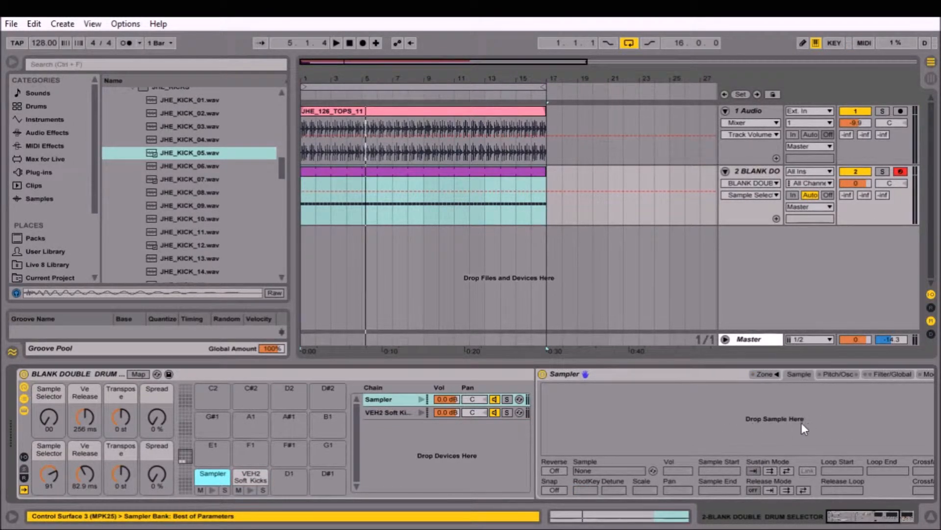
{"action": "left_click", "coordinate": [181, 153]}
{"action": "left_click", "coordinate": [195, 178]}
{"action": "left_click", "coordinate": [190, 235]}
{"action": "left_click", "coordinate": [183, 180]}
{"action": "left_click", "coordinate": [182, 127]}
{"action": "left_click", "coordinate": [195, 206]}
{"action": "left_click", "coordinate": [198, 258]}
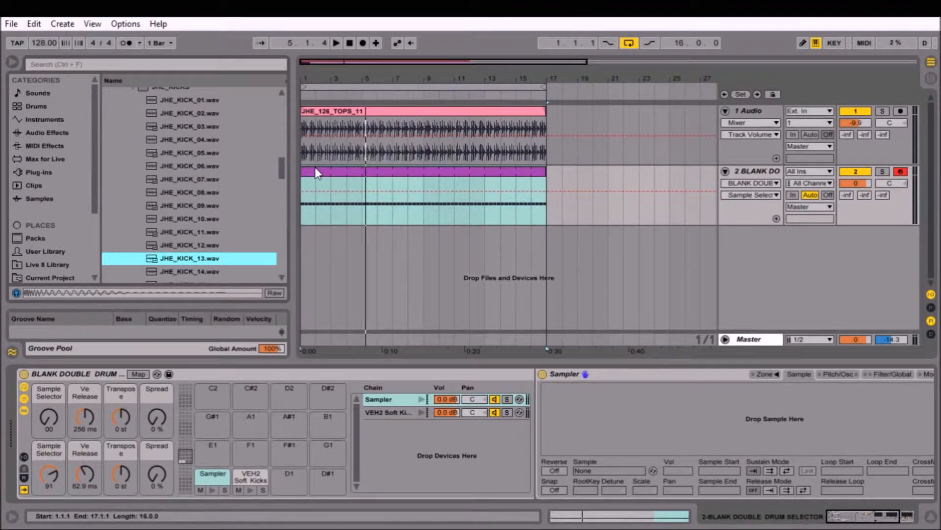
Load all the JHE_KICK samples together into the empty Sampler.
{"action": "key", "text": "ctrl+a"}
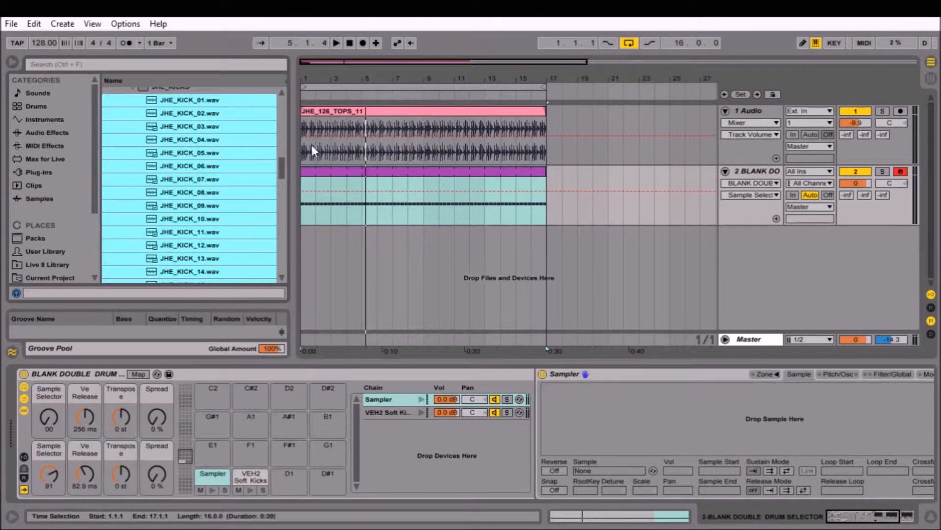
{"action": "left_click_drag", "start_coordinate": [781, 416], "coordinate": [781, 416]}
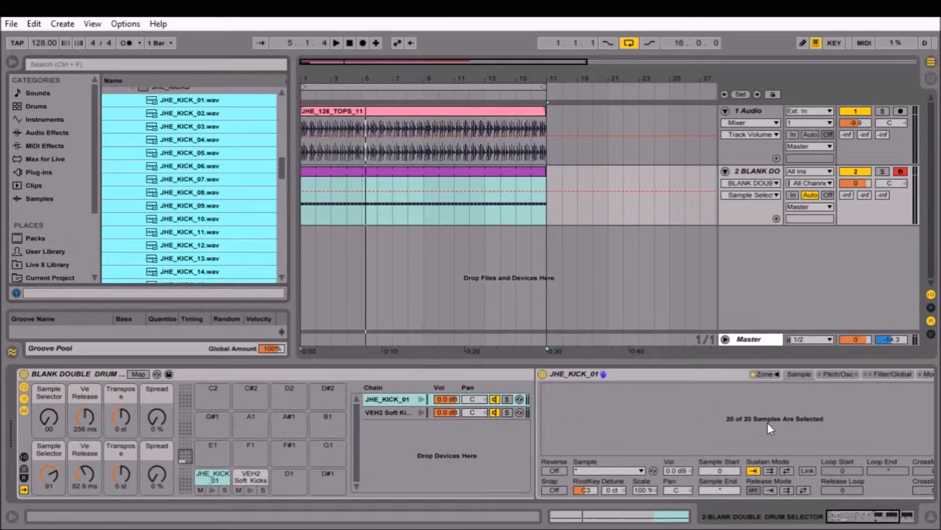
Open the zone editor of the JHE_KICK_01 Sampler and show its sample select zones.
{"action": "left_click", "coordinate": [766, 373]}
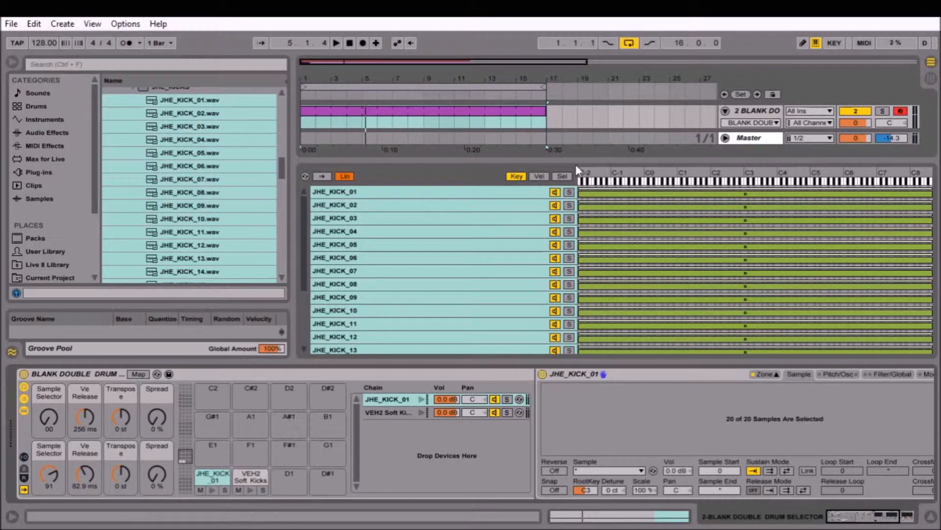
{"action": "left_click", "coordinate": [763, 374]}
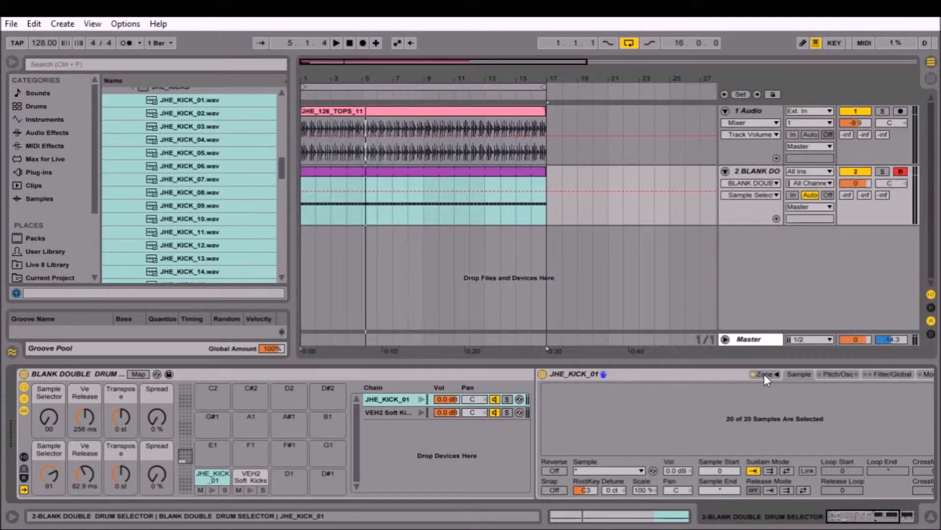
{"action": "left_click", "coordinate": [763, 374]}
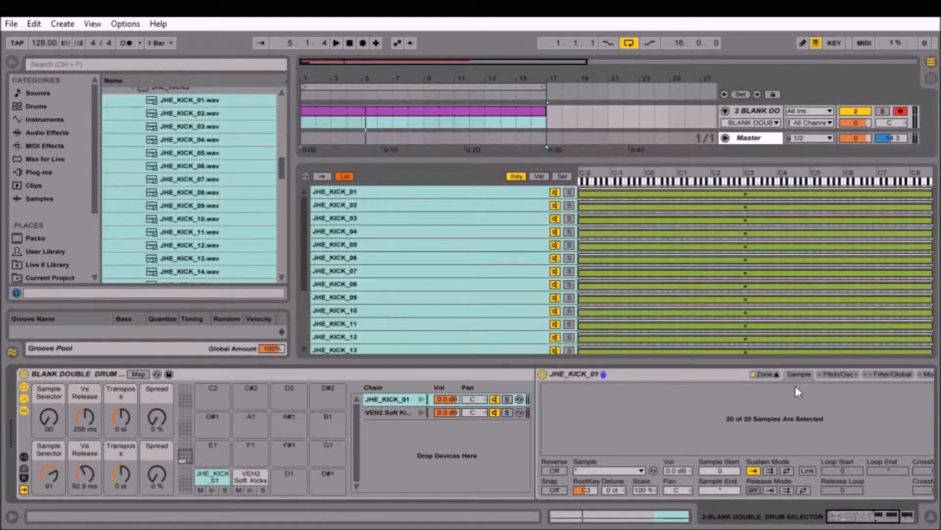
{"action": "left_click", "coordinate": [565, 177]}
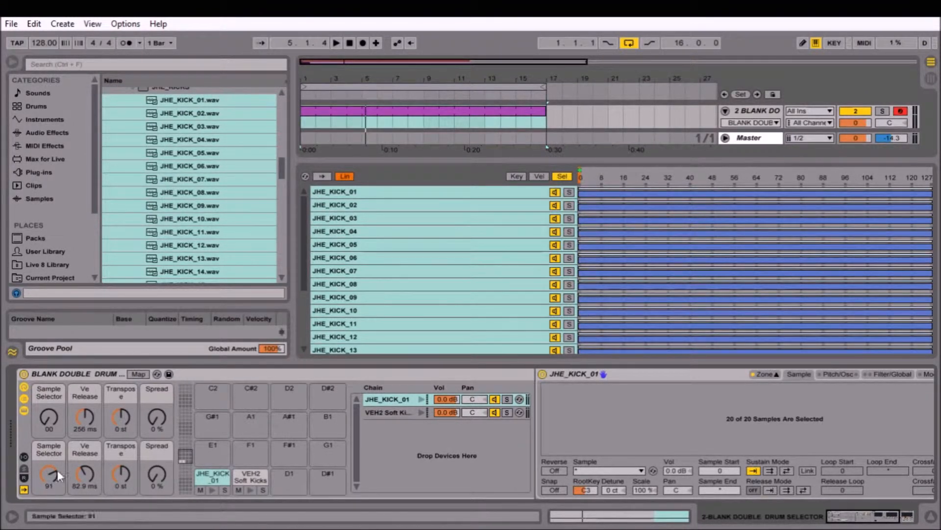
Distribute the JHE_KICK select ranges evenly, and set the Sample Selectors to 43 for the JHE kicks and 68 for the VEH2 kicks.
{"action": "mouse_move", "coordinate": [48, 418]}
{"action": "left_mouse_down"}
{"action": "mouse_move", "coordinate": [48, 398]}
{"action": "mouse_move", "coordinate": [49, 407]}
{"action": "left_mouse_up"}
{"action": "scroll", "coordinate": [552, 250], "scroll_direction": "down", "scroll_amount": 1}
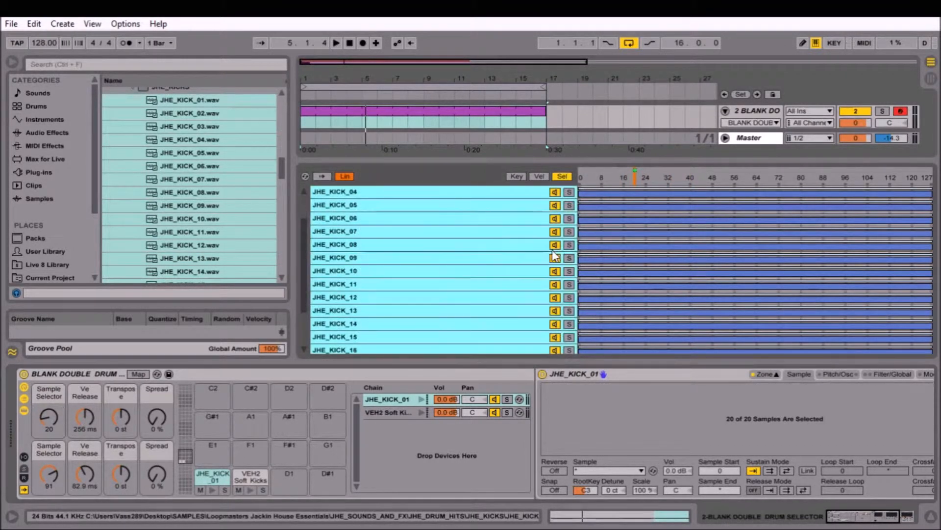
{"action": "scroll", "coordinate": [554, 255], "scroll_direction": "up", "scroll_amount": 1}
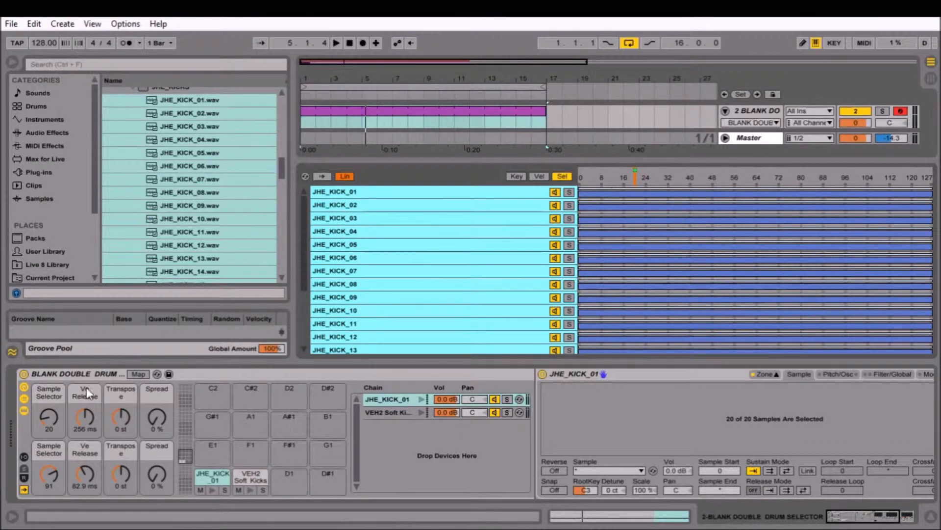
{"action": "mouse_move", "coordinate": [49, 474]}
{"action": "left_mouse_down"}
{"action": "mouse_move", "coordinate": [50, 464]}
{"action": "mouse_move", "coordinate": [49, 486]}
{"action": "left_mouse_up"}
{"action": "left_click_drag", "start_coordinate": [44, 431], "coordinate": [45, 425]}
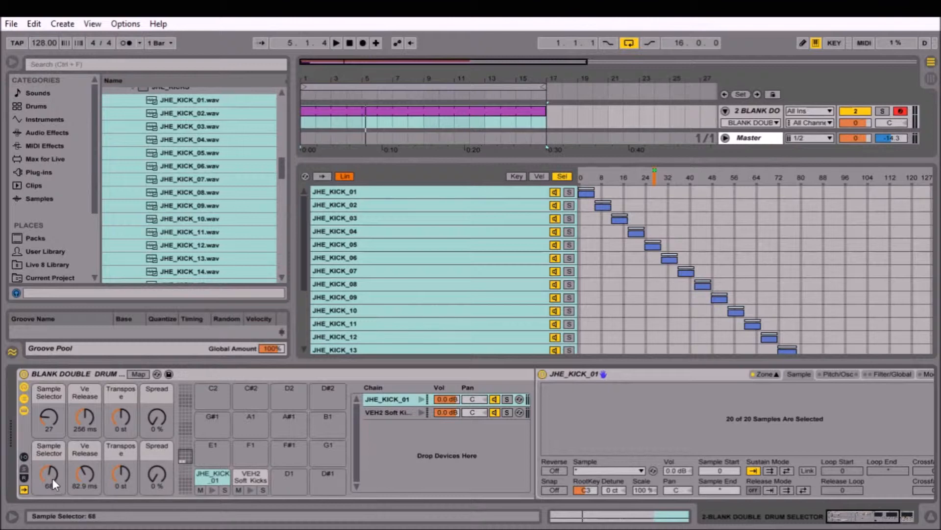
{"action": "mouse_move", "coordinate": [49, 415]}
{"action": "left_mouse_down"}
{"action": "mouse_move", "coordinate": [48, 392]}
{"action": "mouse_move", "coordinate": [49, 402]}
{"action": "left_mouse_up"}
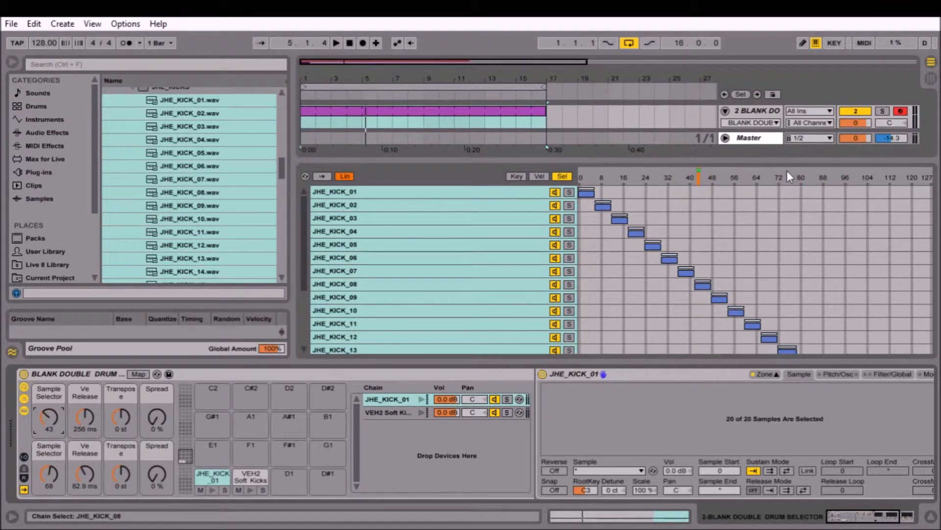
Solo the drum track and move the clip's four kick notes from the VEH2 Soft Kicks lane to the JHE_KICK_01 lane.
{"action": "left_click", "coordinate": [882, 111]}
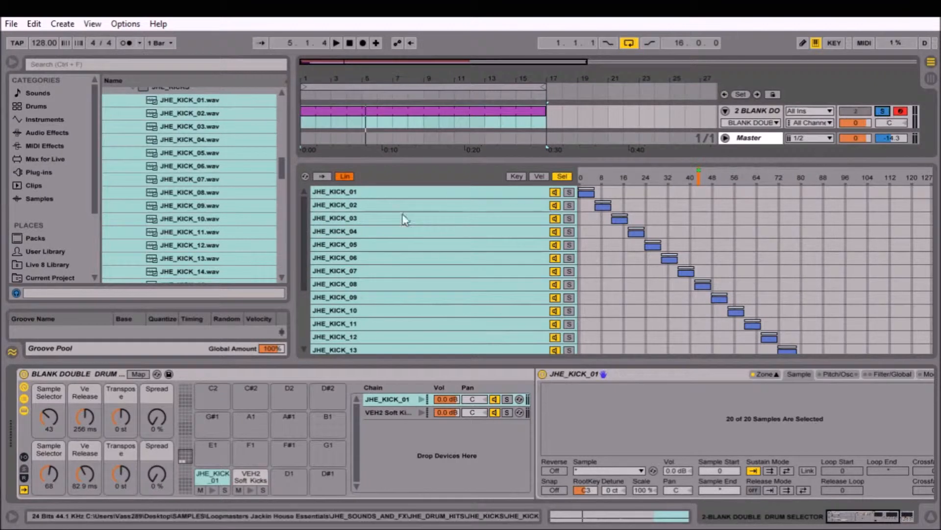
{"action": "left_click", "coordinate": [625, 514]}
{"action": "left_click_drag", "start_coordinate": [260, 444], "coordinate": [880, 416]}
{"action": "key", "text": "Down"}
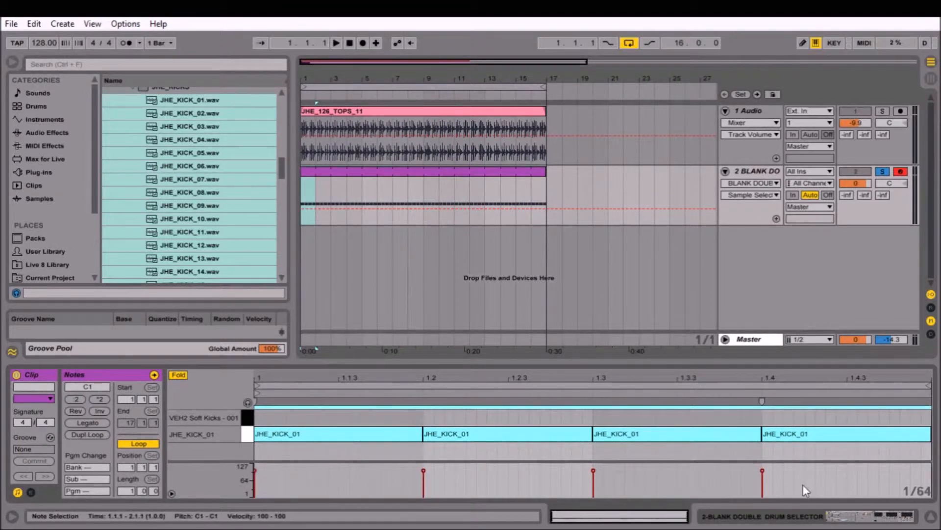
Play the soloed kick pattern while turning the JHE kicks' Sample Selector up to 95, and unsolo the drum track.
{"action": "left_click", "coordinate": [620, 515]}
{"action": "key", "text": "space"}
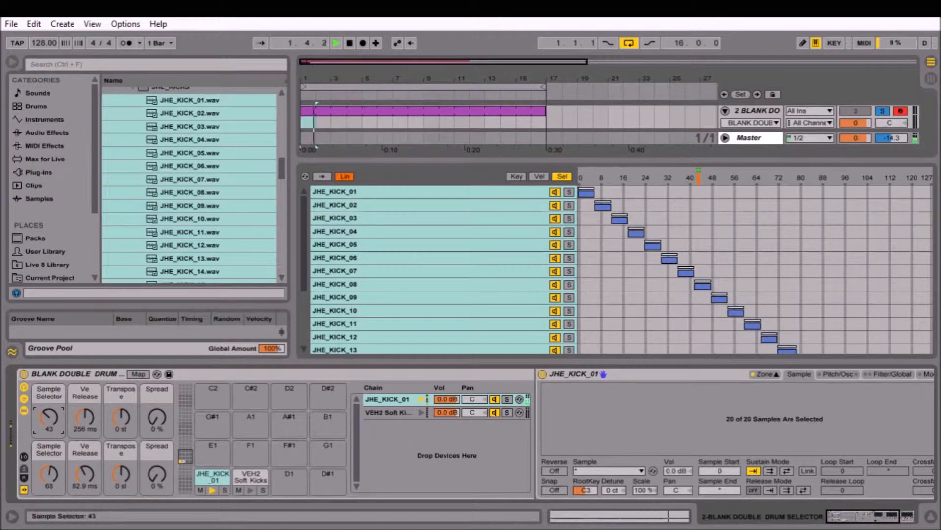
{"action": "left_click_drag", "start_coordinate": [55, 419], "coordinate": [55, 390]}
{"action": "left_click", "coordinate": [883, 110]}
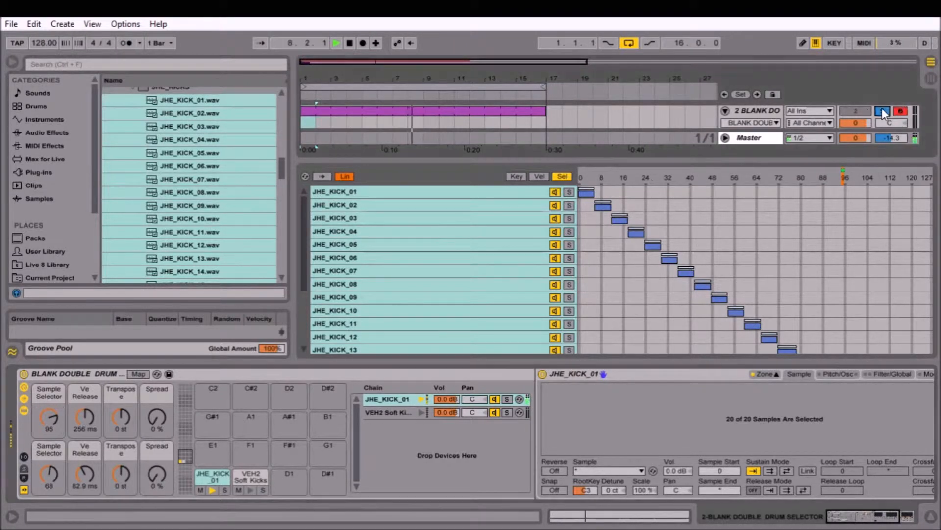
Set the VEH2 kicks' Sample Selector to 93 and the JHE kicks' to 12 during playback, and stop playback.
{"action": "left_click_drag", "start_coordinate": [48, 478], "coordinate": [48, 468]}
{"action": "mouse_move", "coordinate": [54, 422]}
{"action": "left_mouse_down"}
{"action": "mouse_move", "coordinate": [54, 414]}
{"action": "mouse_move", "coordinate": [54, 448]}
{"action": "mouse_move", "coordinate": [60, 425]}
{"action": "left_mouse_up"}
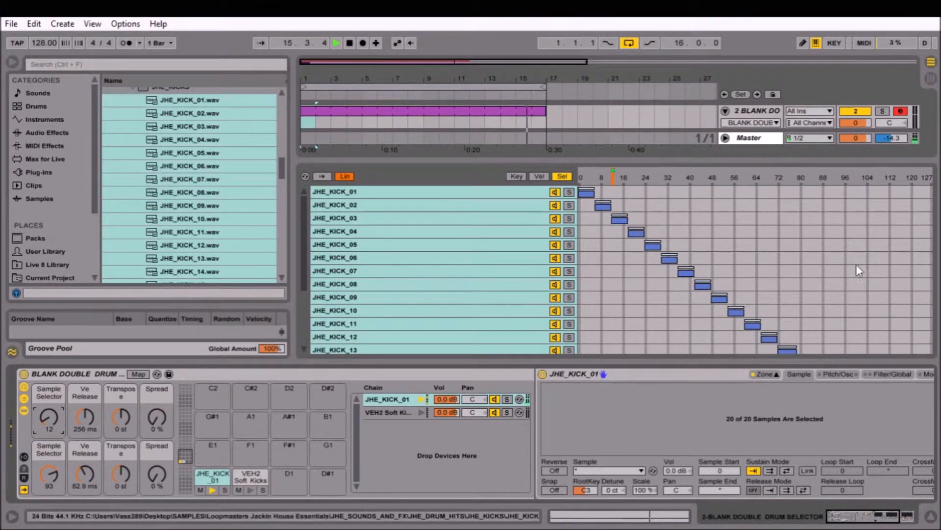
{"action": "left_click", "coordinate": [350, 45]}
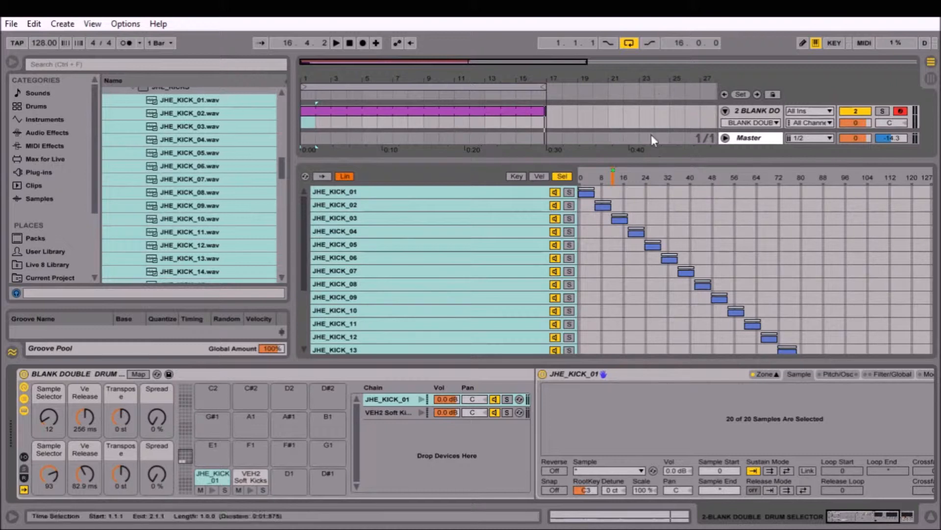
Enlarge the arrangement area and set the JHE kicks' Ve Release macro to 181 ms and Transpose to -1 st.
{"action": "left_click_drag", "start_coordinate": [658, 160], "coordinate": [662, 248]}
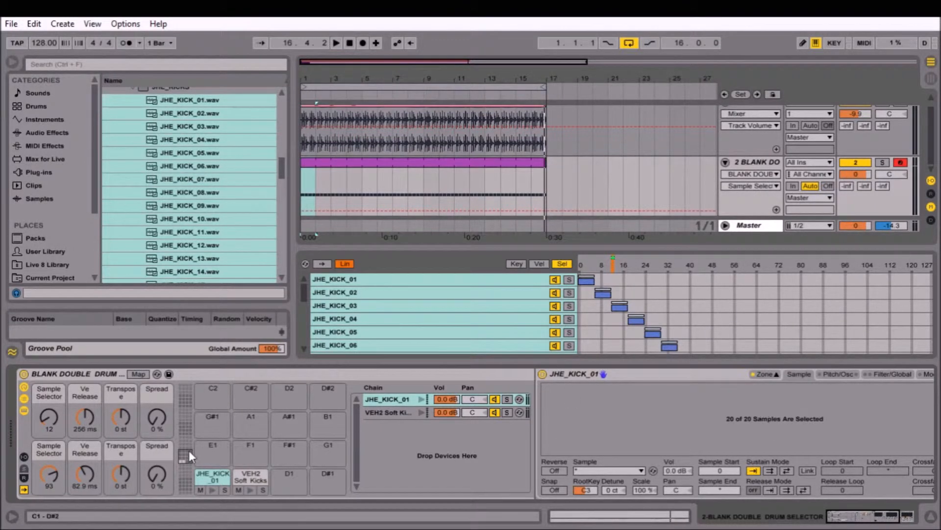
{"action": "left_click_drag", "start_coordinate": [85, 417], "coordinate": [136, 427]}
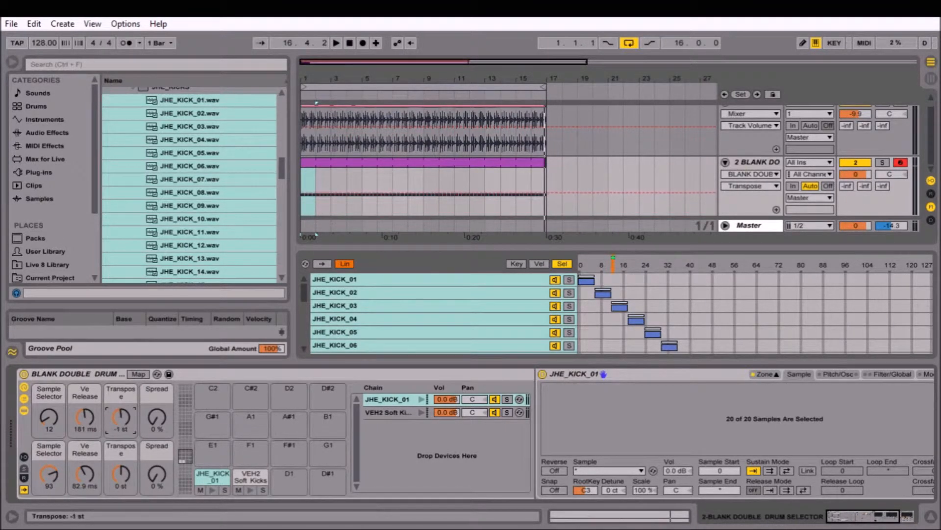
{"action": "left_click", "coordinate": [160, 421]}
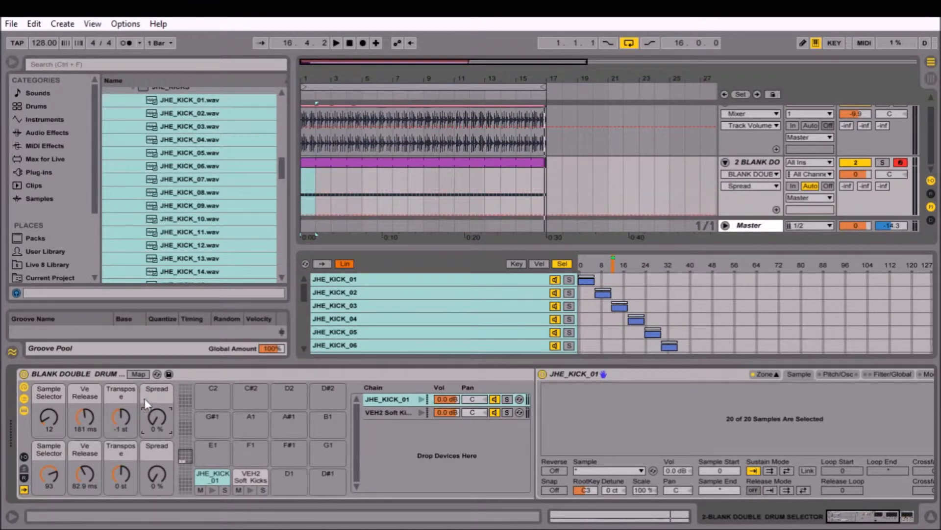
Examine the JHE_KICK_01 Sampler's volume envelope under Filter/Global and its spread and transpose under Pitch/Osc.
{"action": "left_click", "coordinate": [892, 374]}
{"action": "left_click_drag", "start_coordinate": [885, 516], "coordinate": [897, 518]}
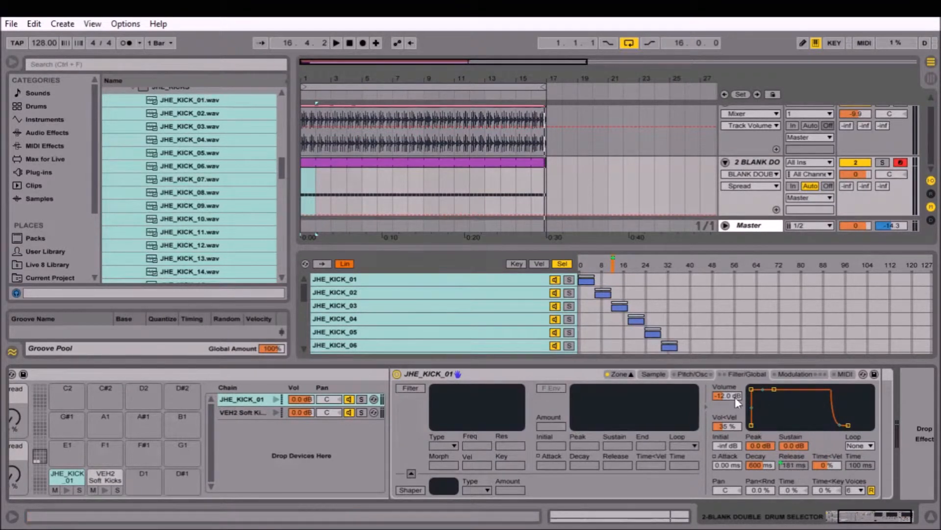
{"action": "left_click", "coordinate": [698, 372]}
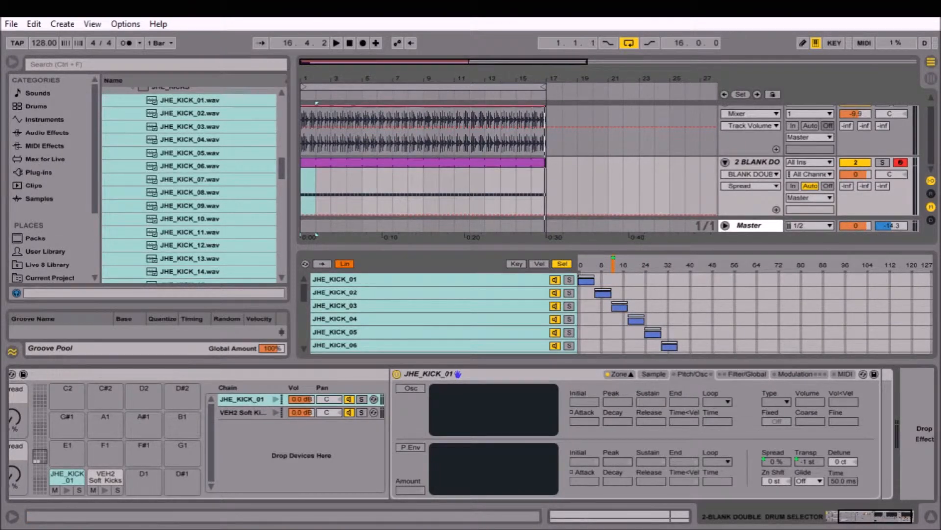
{"action": "left_click", "coordinate": [746, 374]}
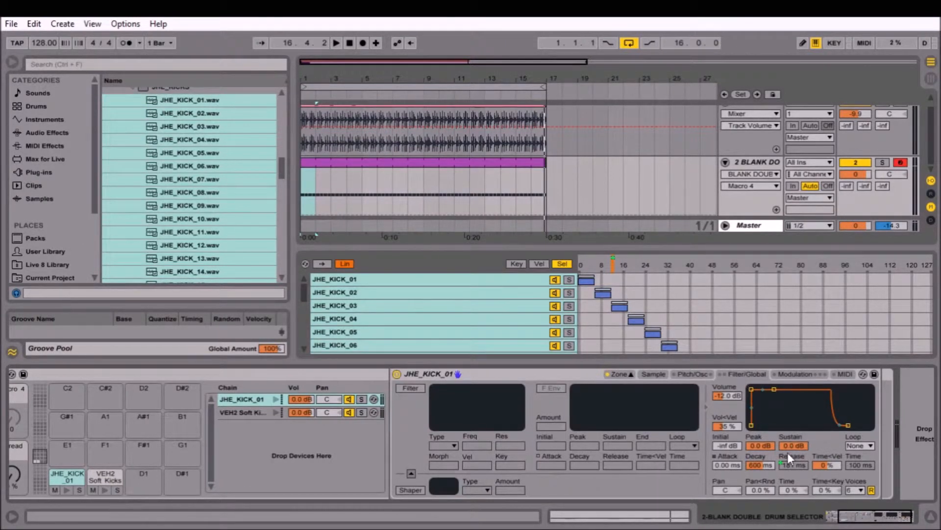
Map the JHE_KICK_01 Sampler's volume envelope decay to Macro 4 and set the Ve Decay macro to 2.05 s.
{"action": "left_click", "coordinate": [757, 465]}
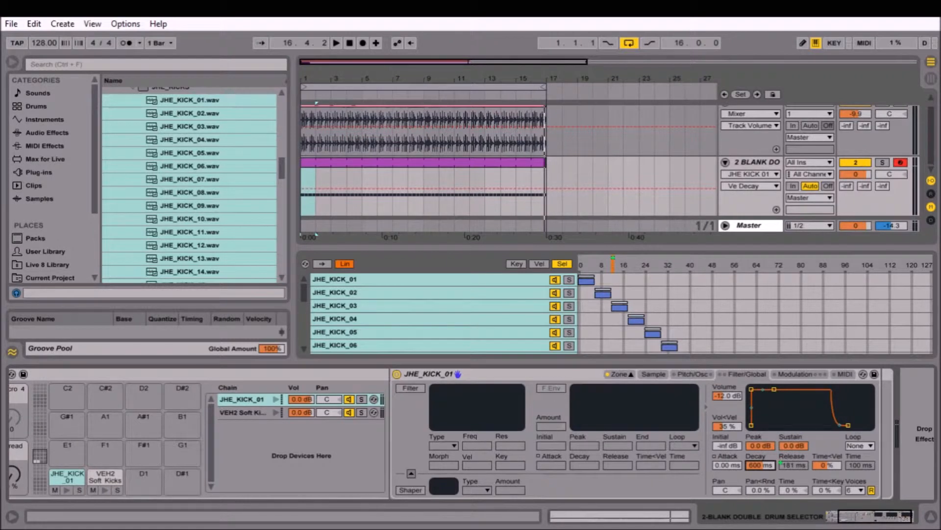
{"action": "left_click", "coordinate": [789, 421]}
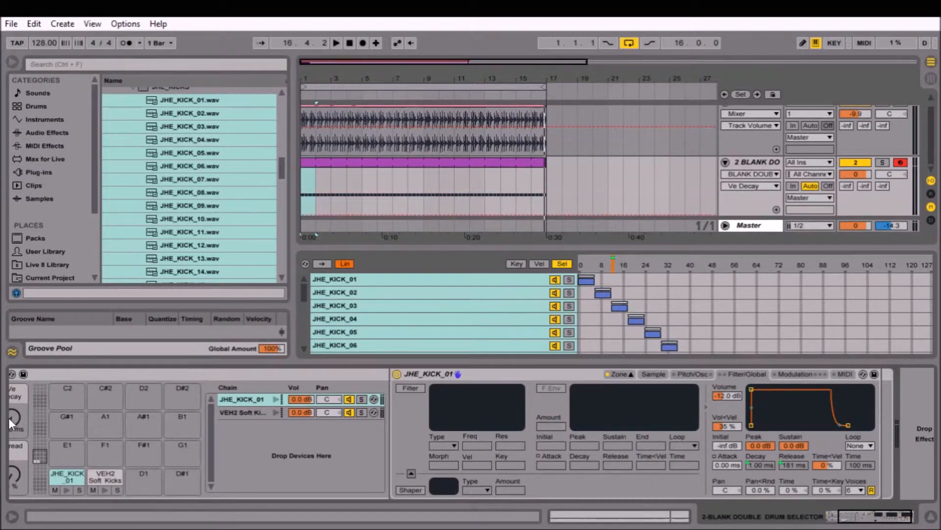
{"action": "mouse_move", "coordinate": [22, 414]}
{"action": "left_mouse_down"}
{"action": "mouse_move", "coordinate": [19, 399]}
{"action": "mouse_move", "coordinate": [17, 416]}
{"action": "left_mouse_up"}
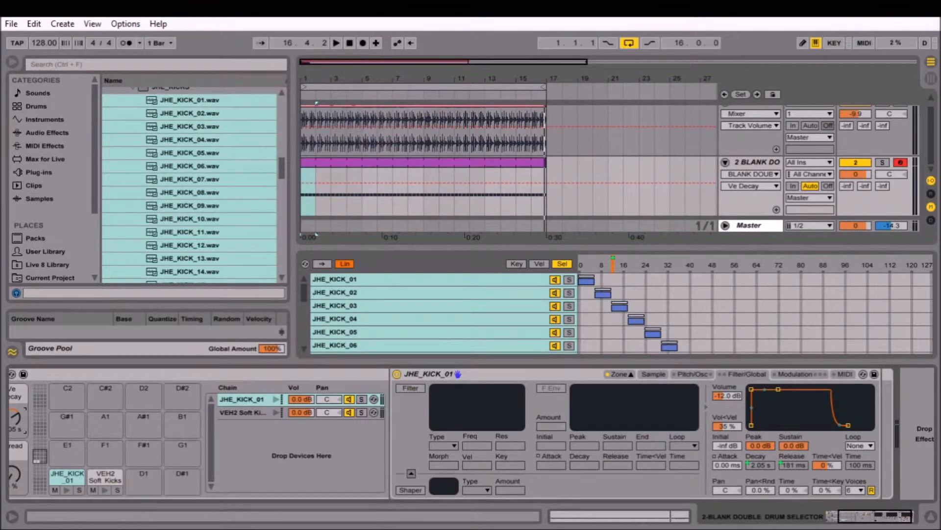
{"action": "left_click_drag", "start_coordinate": [881, 516], "coordinate": [825, 514]}
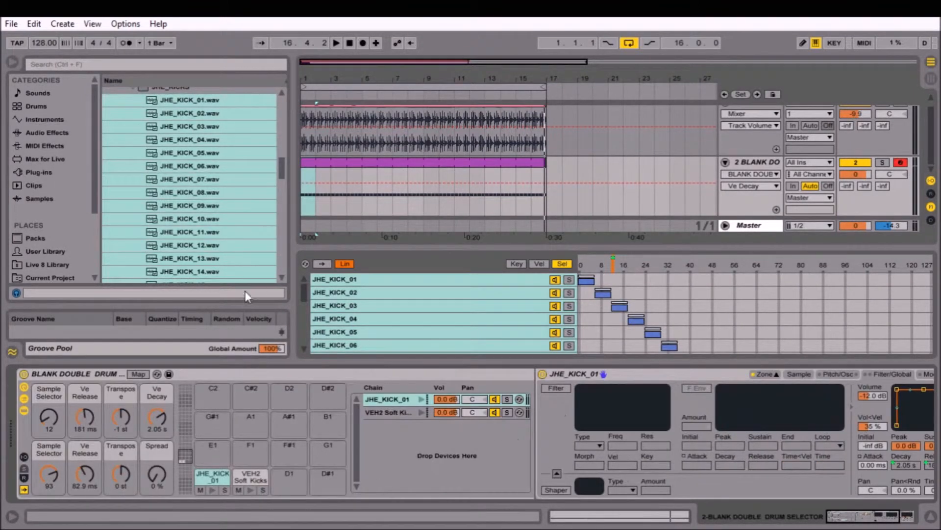
Insert a new MIDI track below the drum track and load BLANK 8 BANK RACK.adg from the Drum Rack instruments onto it.
{"action": "left_click", "coordinate": [756, 164]}
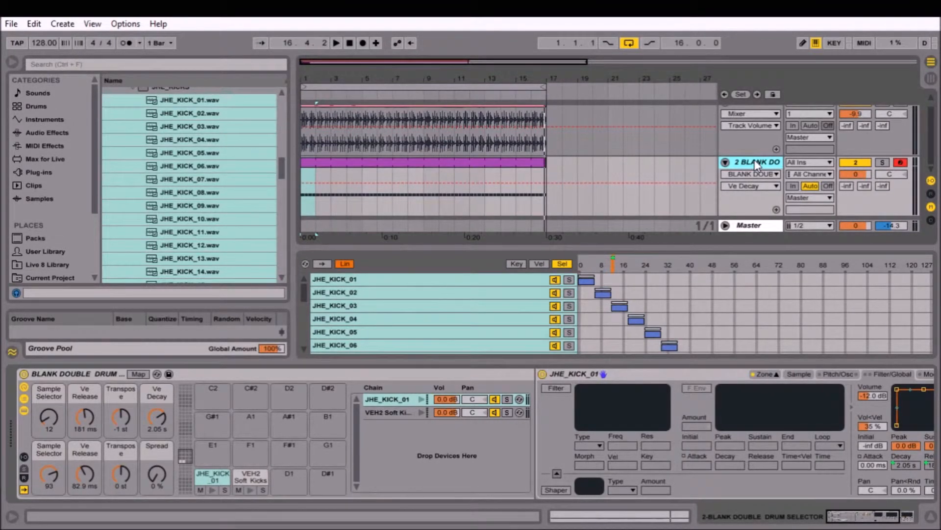
{"action": "key", "text": "ctrl+shift+t"}
{"action": "left_click", "coordinate": [36, 118]}
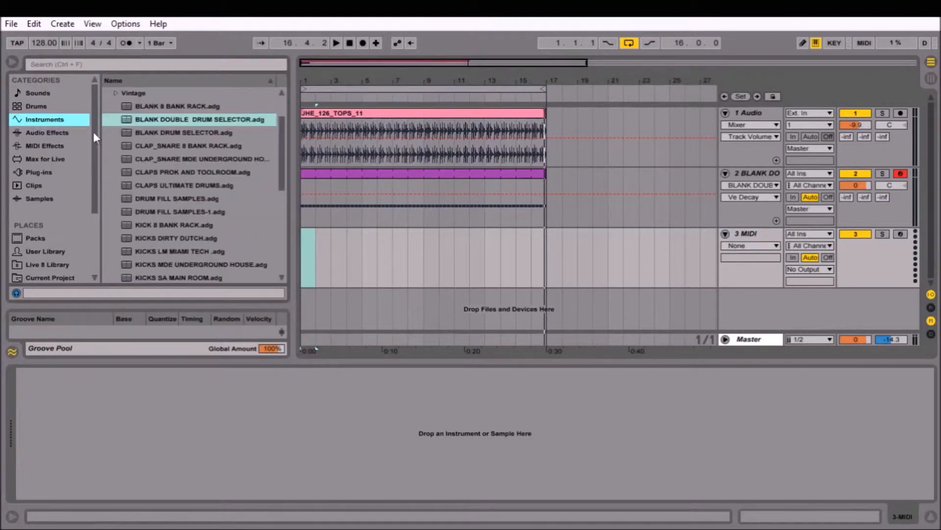
{"action": "scroll", "coordinate": [168, 146], "scroll_direction": "down", "scroll_amount": 5}
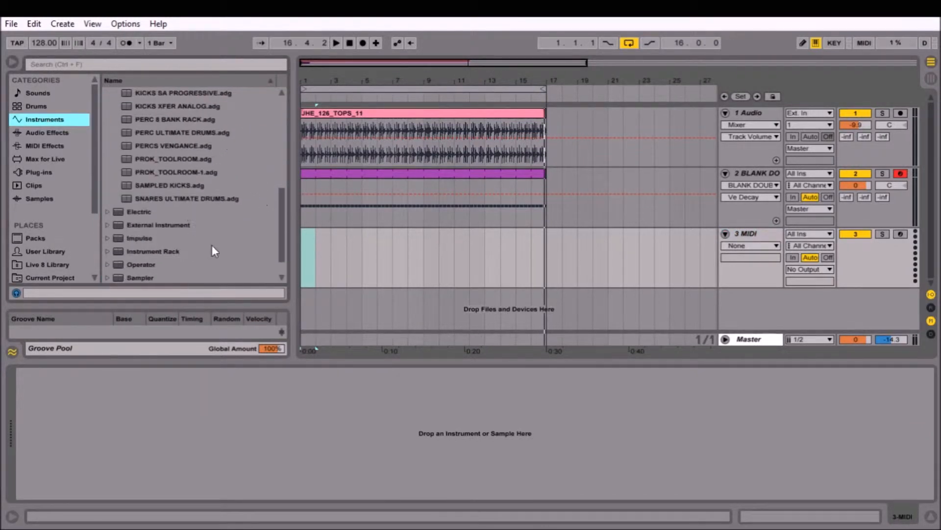
{"action": "scroll", "coordinate": [202, 237], "scroll_direction": "up", "scroll_amount": 4}
{"action": "left_click", "coordinate": [166, 106]}
{"action": "scroll", "coordinate": [164, 123], "scroll_direction": "up", "scroll_amount": 1}
{"action": "left_click_drag", "start_coordinate": [166, 137], "coordinate": [213, 440]}
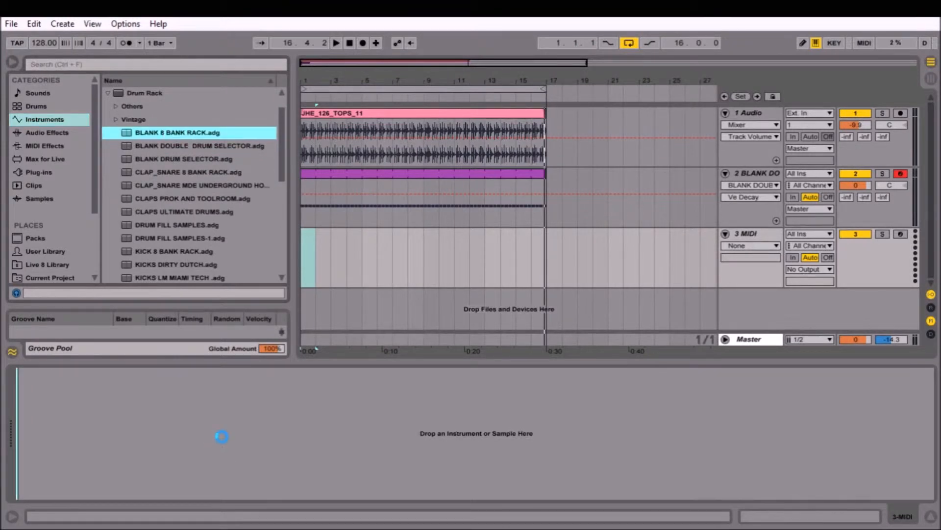
Browse to the SAMPLES folder, show the new rack's chain list and macro controls, and set Macro 2 to 12.
{"action": "scroll", "coordinate": [51, 244], "scroll_direction": "down", "scroll_amount": 3}
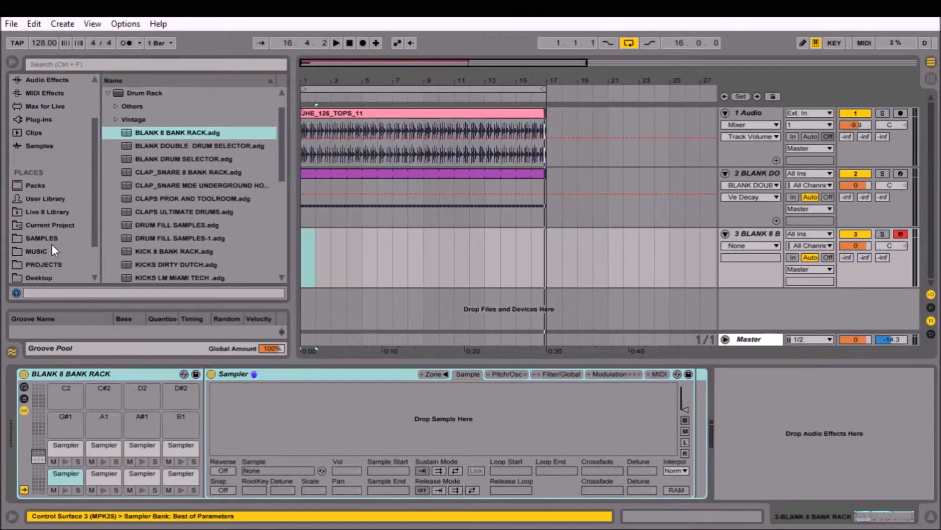
{"action": "left_click", "coordinate": [44, 239]}
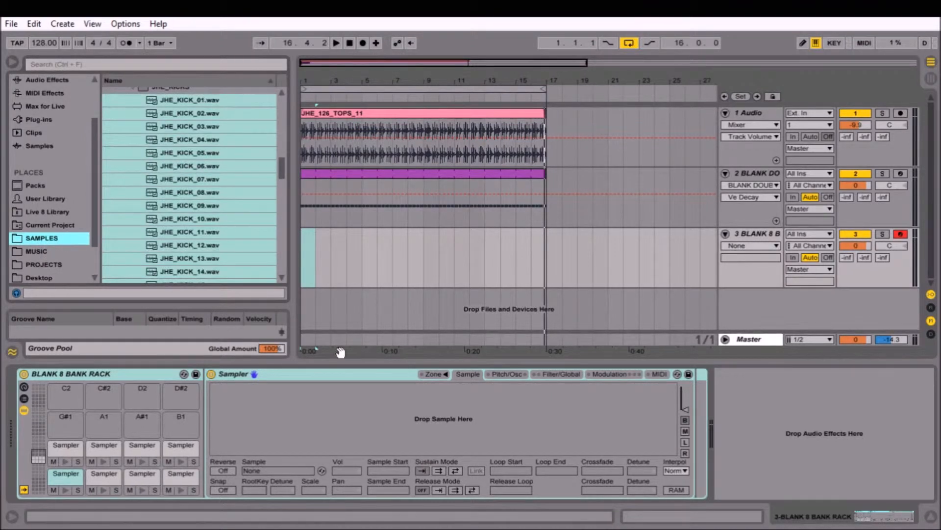
{"action": "left_click", "coordinate": [23, 397]}
{"action": "left_click", "coordinate": [23, 386]}
{"action": "mouse_move", "coordinate": [85, 419]}
{"action": "left_mouse_down"}
{"action": "mouse_move", "coordinate": [85, 404]}
{"action": "mouse_move", "coordinate": [85, 412]}
{"action": "left_mouse_up"}
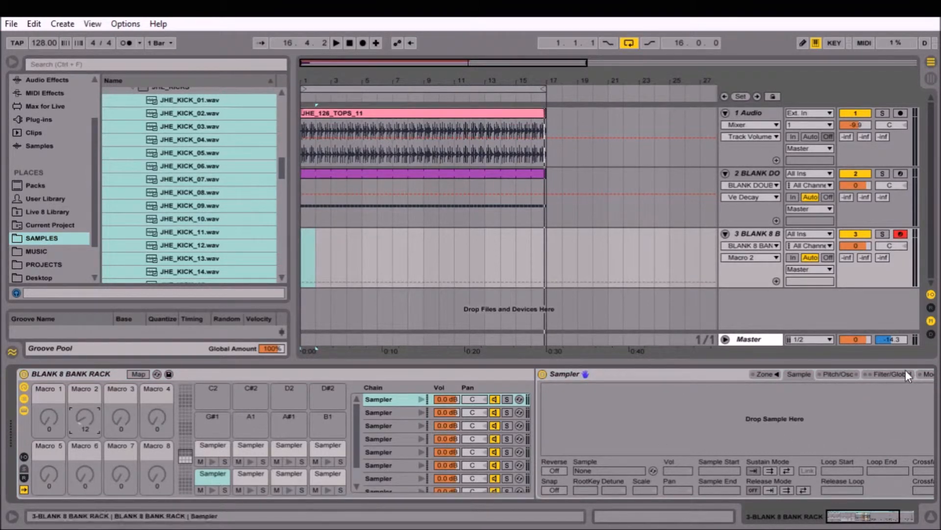
Examine the first empty Sampler's Filter/Global settings and the four Sampler pads in the rack's upper filled row.
{"action": "left_click", "coordinate": [841, 374]}
{"action": "left_click", "coordinate": [880, 375]}
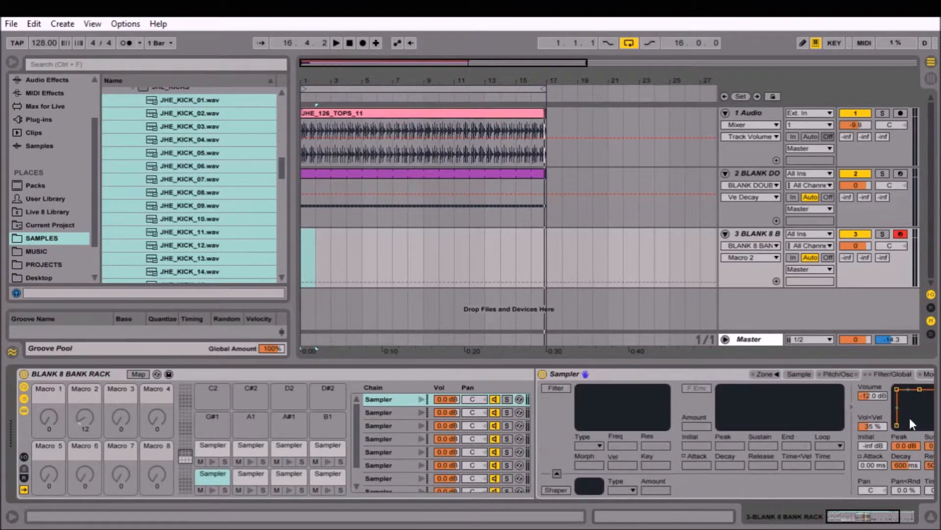
{"action": "left_click", "coordinate": [896, 511]}
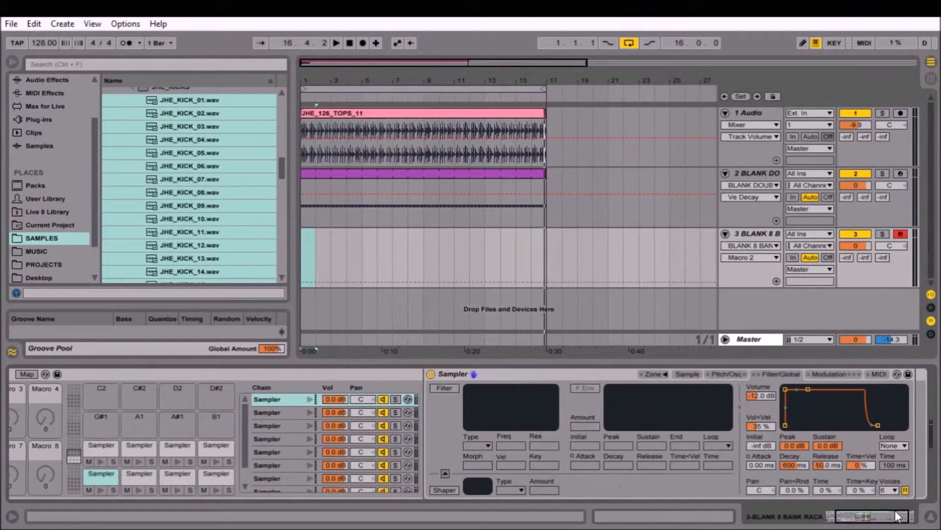
{"action": "left_click", "coordinate": [841, 515]}
{"action": "left_click", "coordinate": [224, 451]}
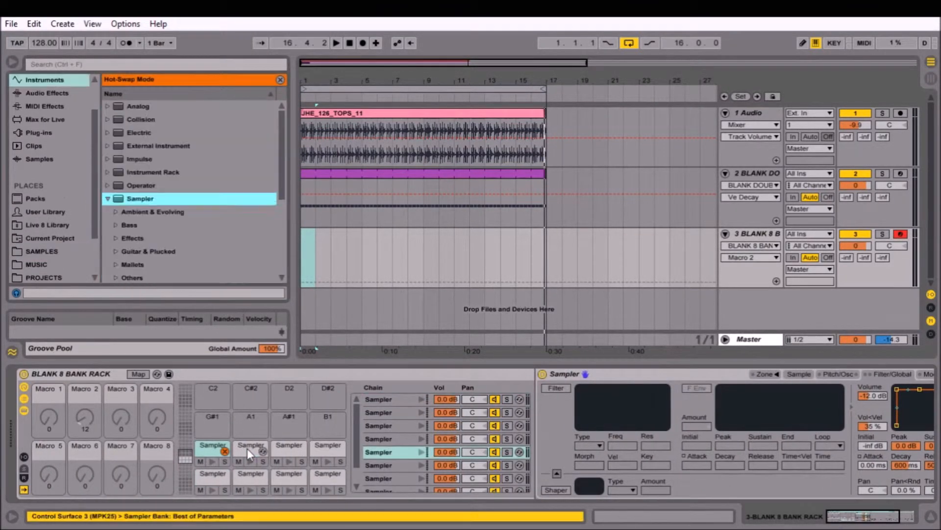
{"action": "left_click", "coordinate": [248, 448]}
{"action": "left_click", "coordinate": [290, 449]}
{"action": "left_click", "coordinate": [327, 448]}
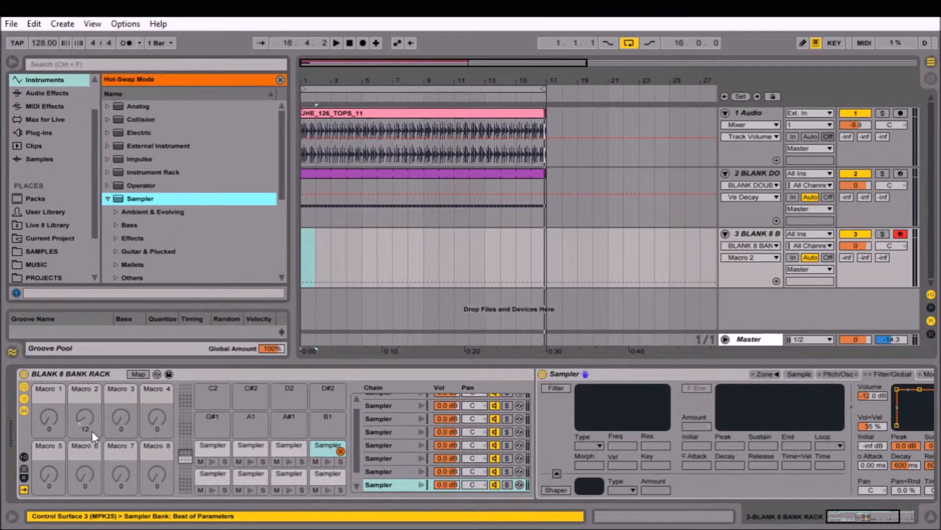
Set Macro 1 to 16 and show the selected Sampler's zone editor with its sample select ruler.
{"action": "left_click_drag", "start_coordinate": [50, 414], "coordinate": [50, 405]}
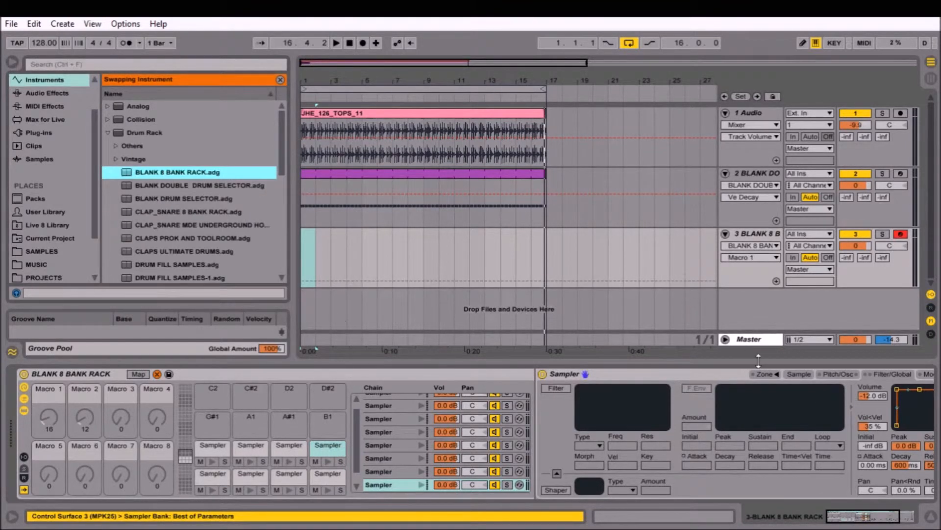
{"action": "left_click", "coordinate": [766, 374]}
{"action": "left_click", "coordinate": [562, 264]}
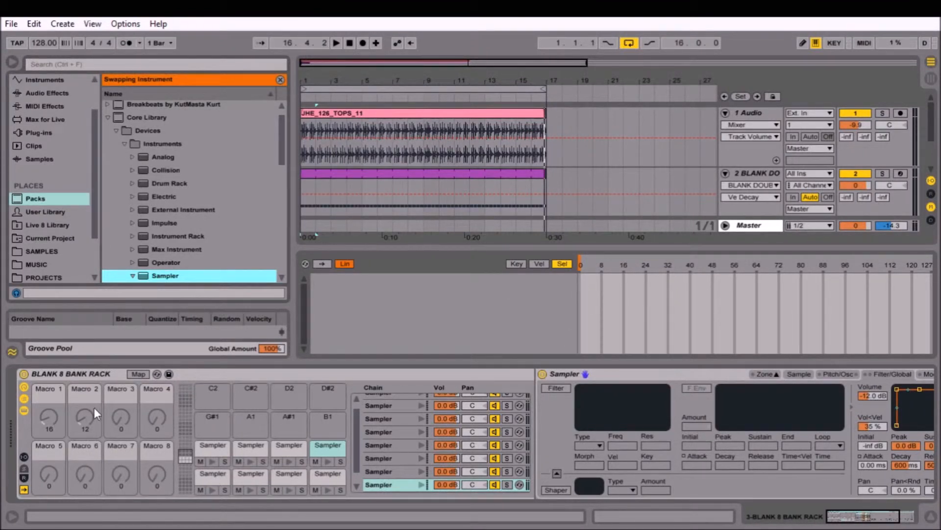
Go through the Sampler chains in the 8 bank rack's chain list one after another to inspect their zone editors.
{"action": "left_click", "coordinate": [395, 397]}
{"action": "left_click", "coordinate": [388, 413]}
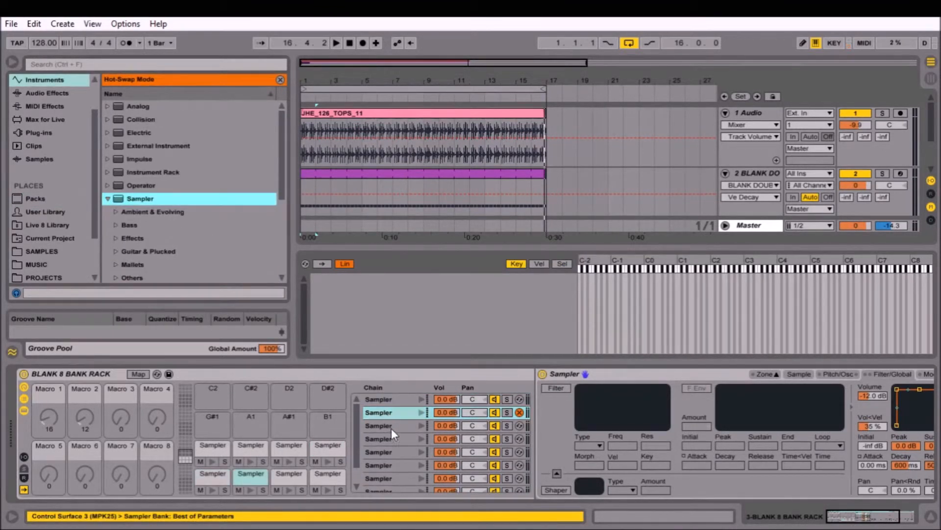
{"action": "left_click", "coordinate": [390, 429]}
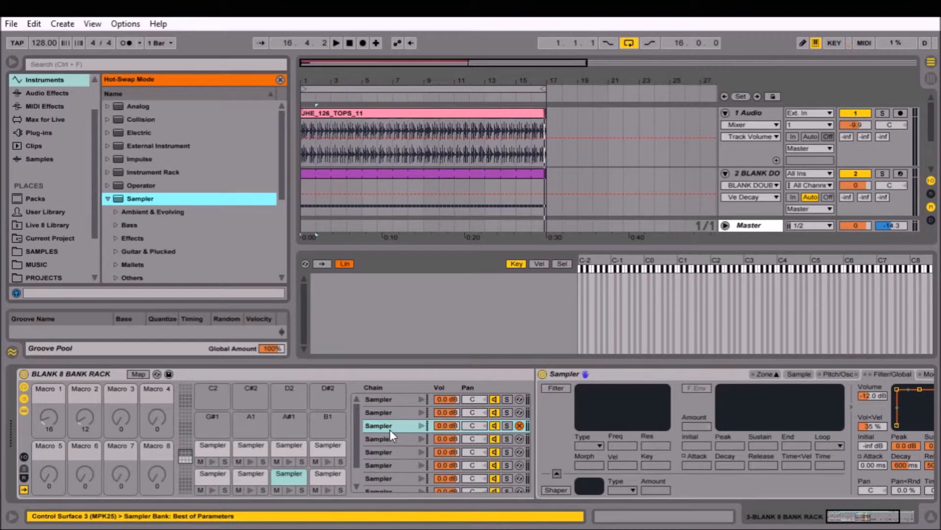
{"action": "left_click", "coordinate": [391, 437]}
{"action": "left_click", "coordinate": [393, 453]}
{"action": "left_click", "coordinate": [393, 462]}
{"action": "left_click", "coordinate": [395, 478]}
{"action": "scroll", "coordinate": [395, 477], "scroll_direction": "down", "scroll_amount": 1}
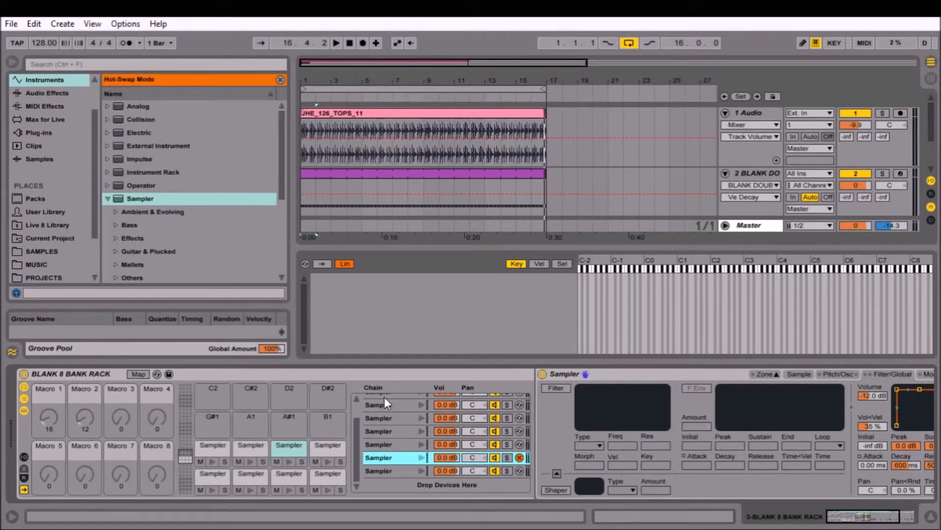
Set Macro 3 to 98 and Macro 2 to 36 in the 8 bank rack.
{"action": "left_click_drag", "start_coordinate": [125, 418], "coordinate": [125, 381]}
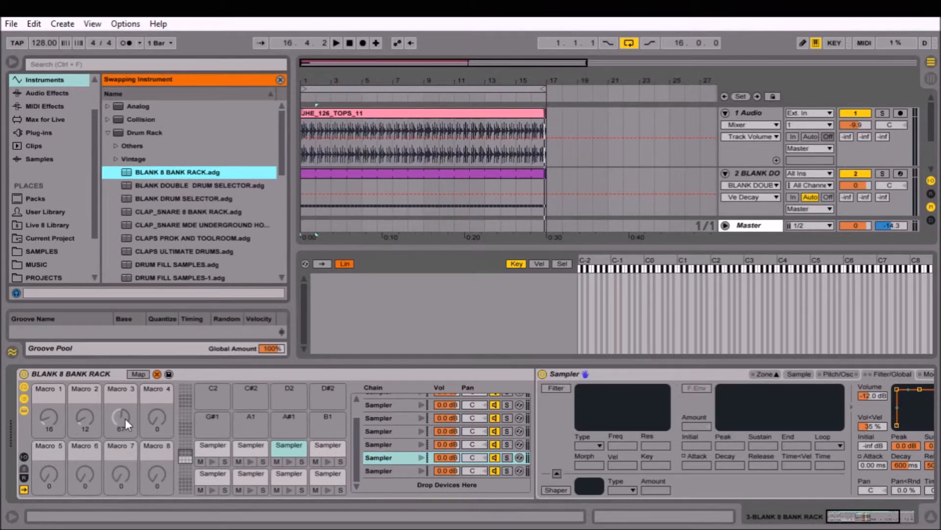
{"action": "left_click_drag", "start_coordinate": [125, 419], "coordinate": [125, 402]}
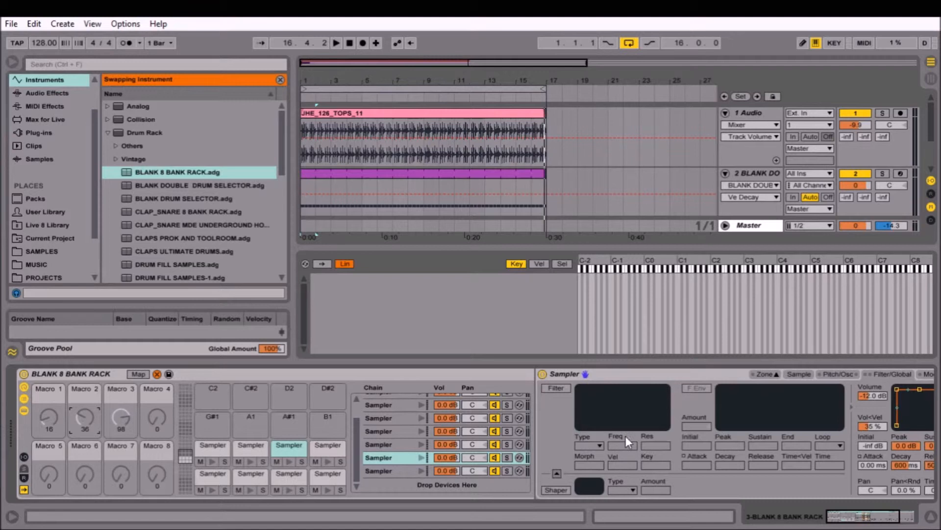
Map the selected Sampler's sample select ruler to Macro 1 and set the Sample Selector macro to 11.
{"action": "left_click", "coordinate": [562, 263]}
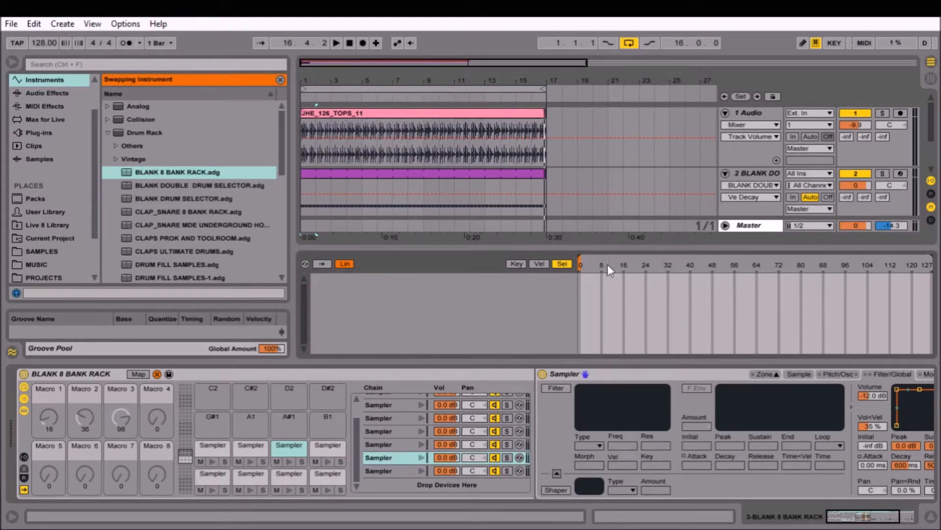
{"action": "left_click", "coordinate": [638, 396]}
{"action": "mouse_move", "coordinate": [51, 416]}
{"action": "left_mouse_down"}
{"action": "mouse_move", "coordinate": [51, 392]}
{"action": "mouse_move", "coordinate": [51, 415]}
{"action": "left_mouse_up"}
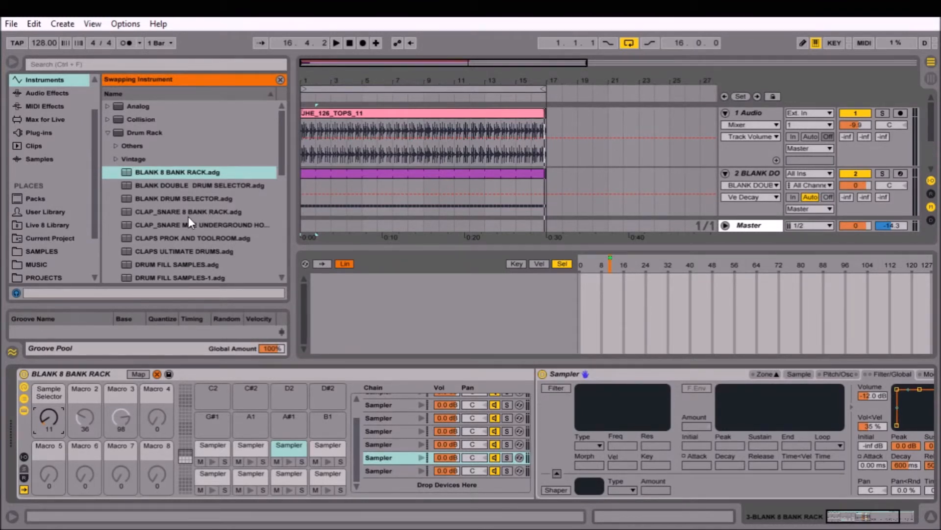
{"action": "mouse_move", "coordinate": [872, 513]}
{"action": "left_mouse_down"}
{"action": "mouse_move", "coordinate": [894, 513]}
{"action": "mouse_move", "coordinate": [865, 517]}
{"action": "left_mouse_up"}
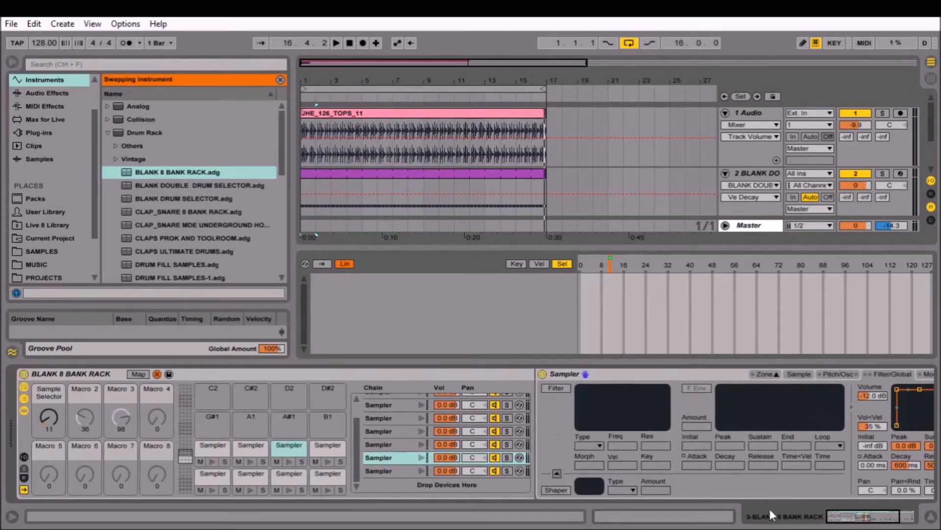